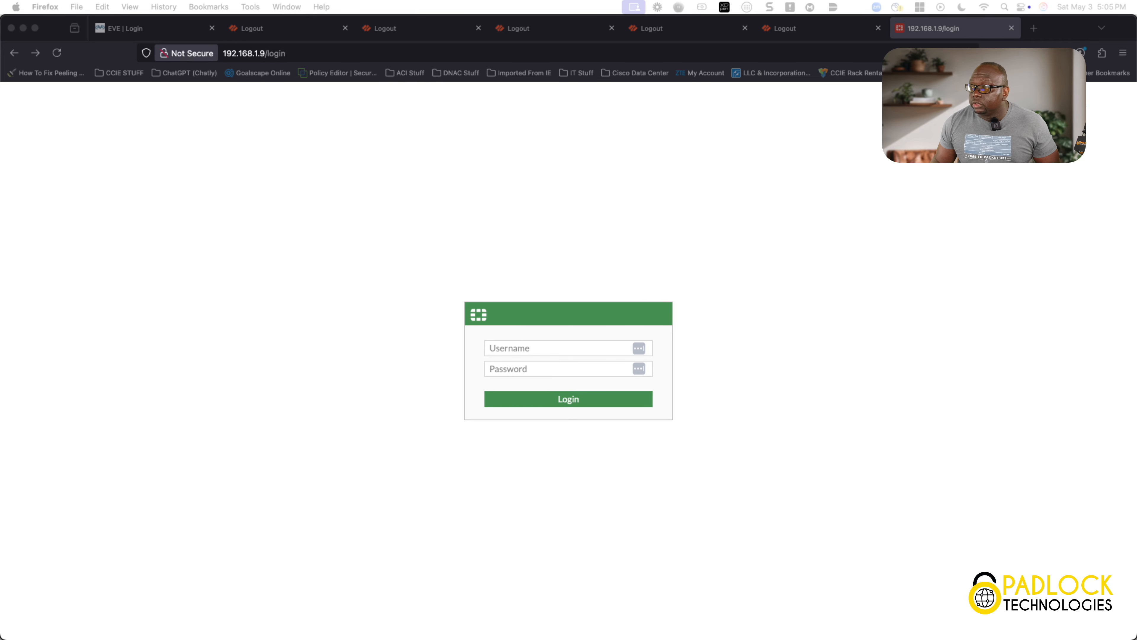
Sign in to EVE-NG at 192.168.1.2 with the saved credentials, declining to save the password
click(152, 28)
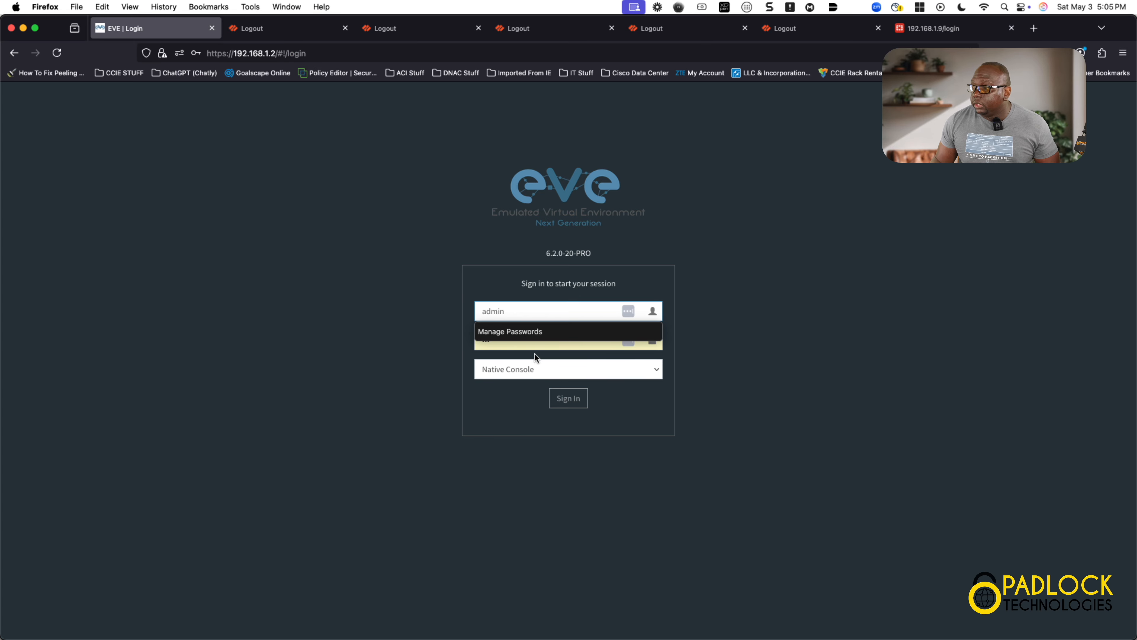
click(567, 398)
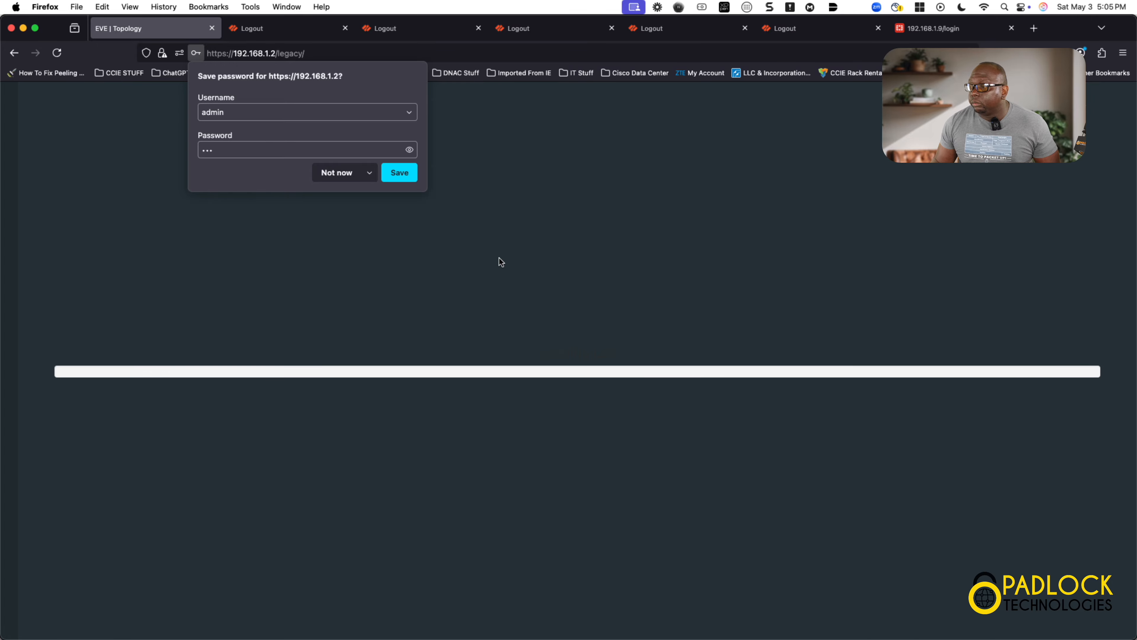
click(497, 258)
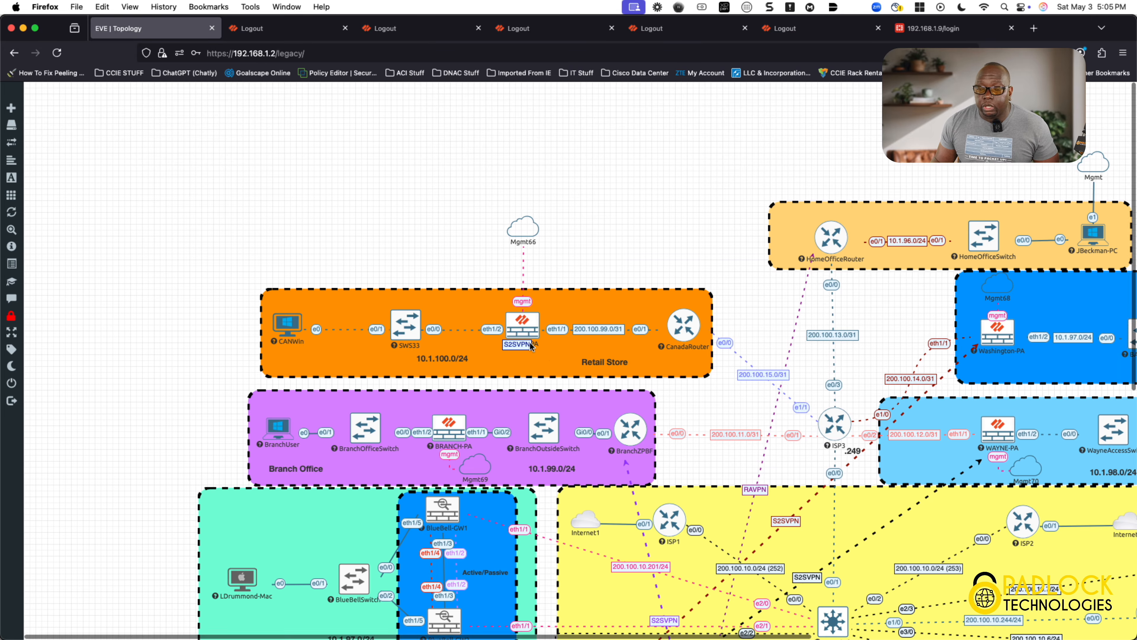
scroll(601, 403, down, 3)
scroll(602, 406, down, 6)
scroll(602, 406, right, 9)
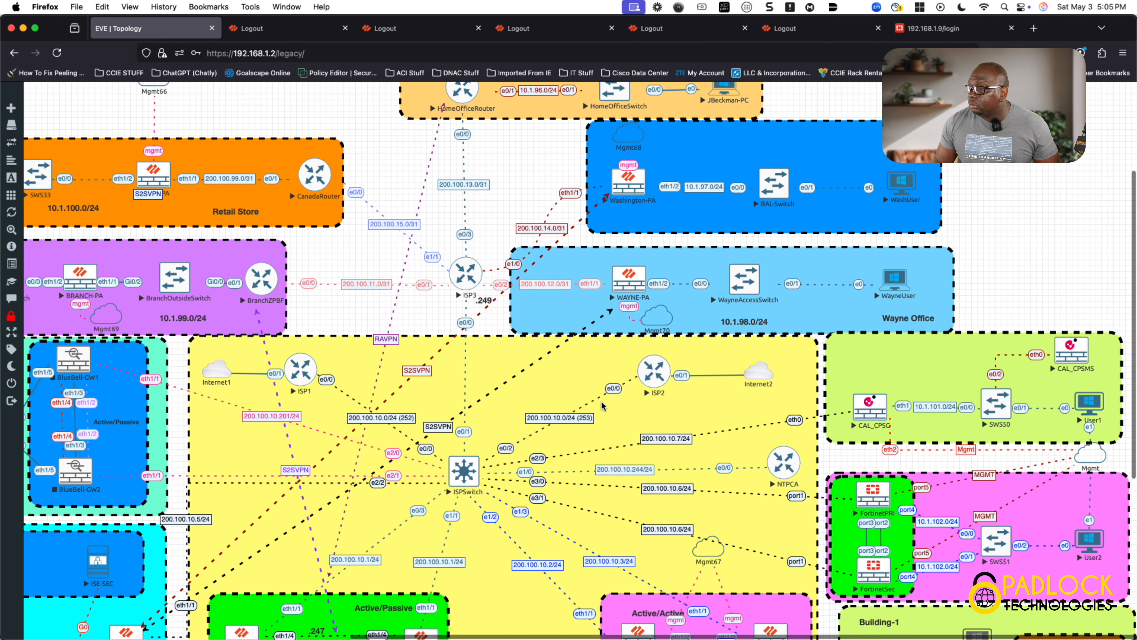
scroll(603, 406, down, 3)
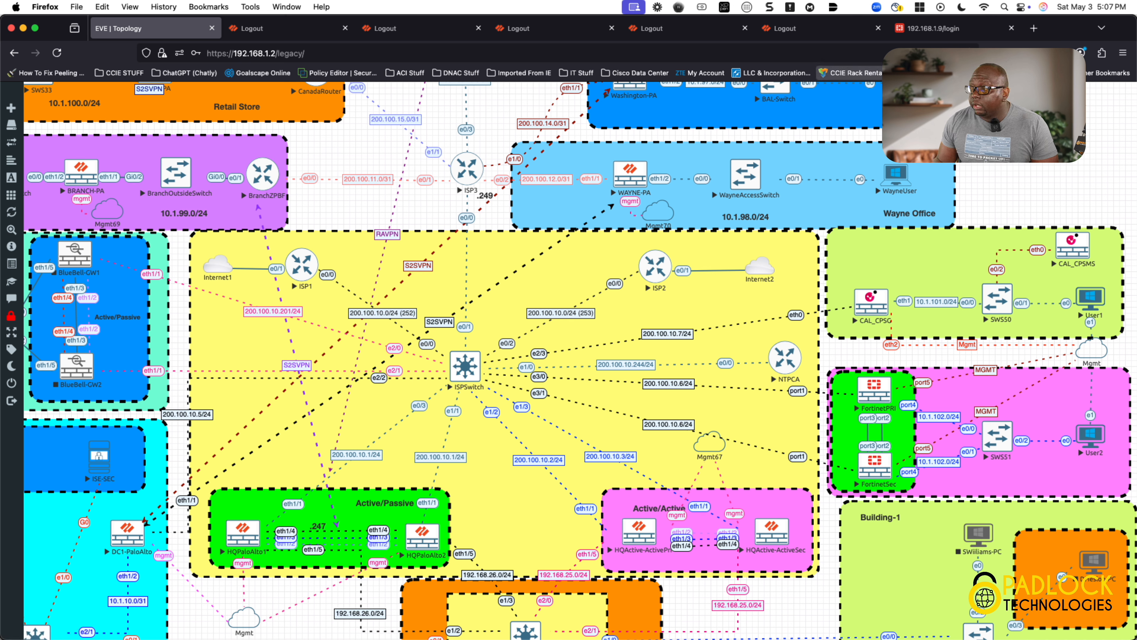
click(923, 29)
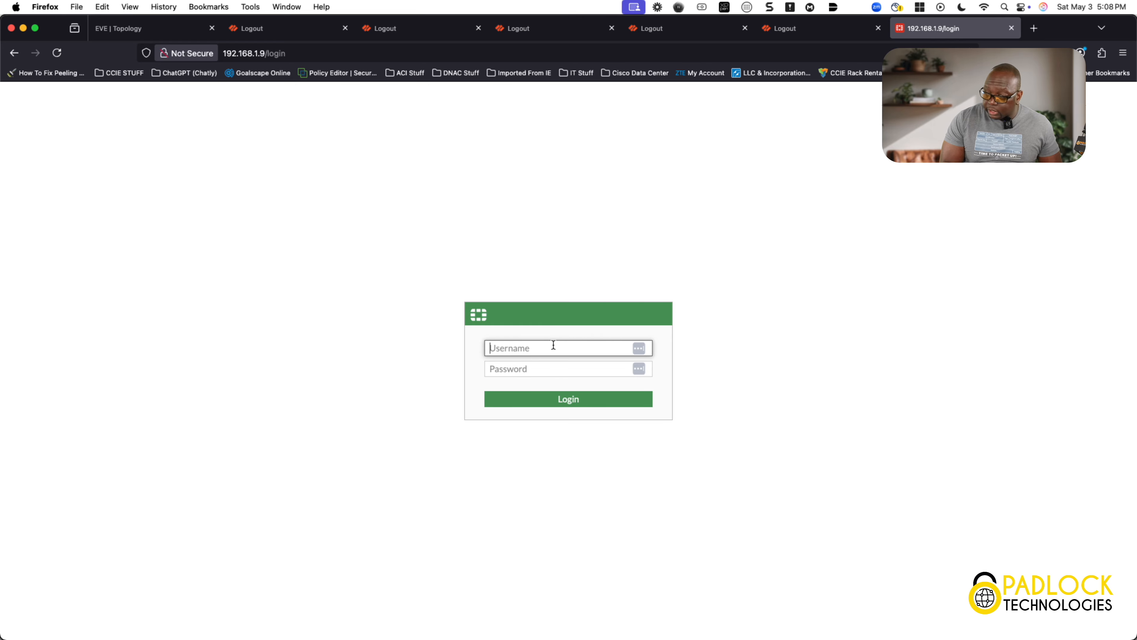
Log in to the TX_FortPRI FortiGate as admin and let Firefox save the password
text(admin)
key(Tab)
text(*****)
key(Return)
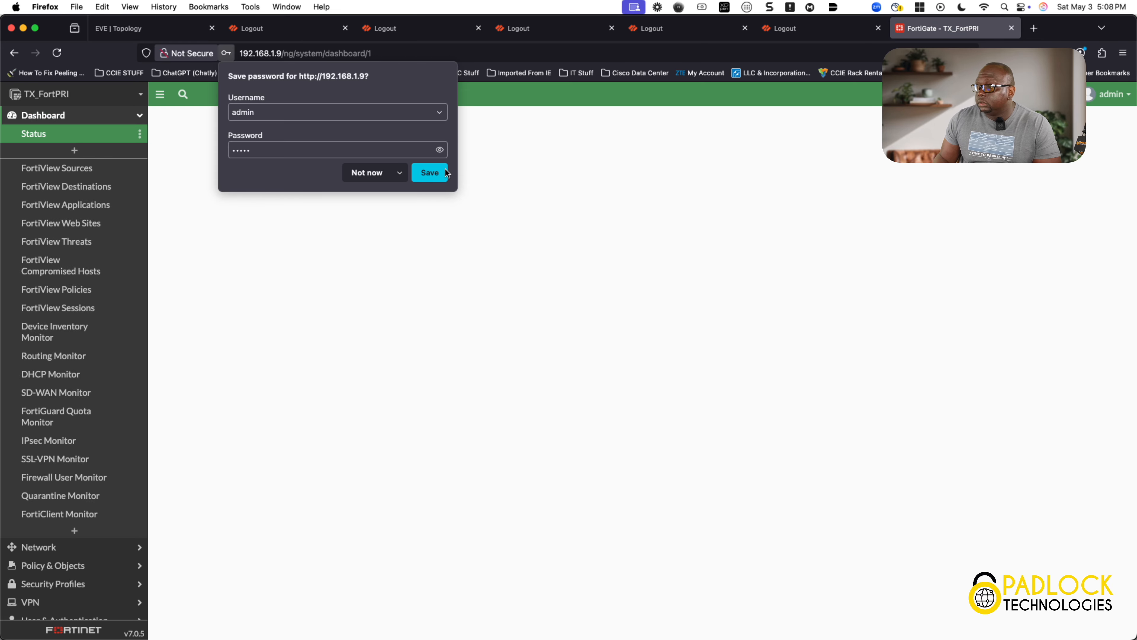
click(433, 172)
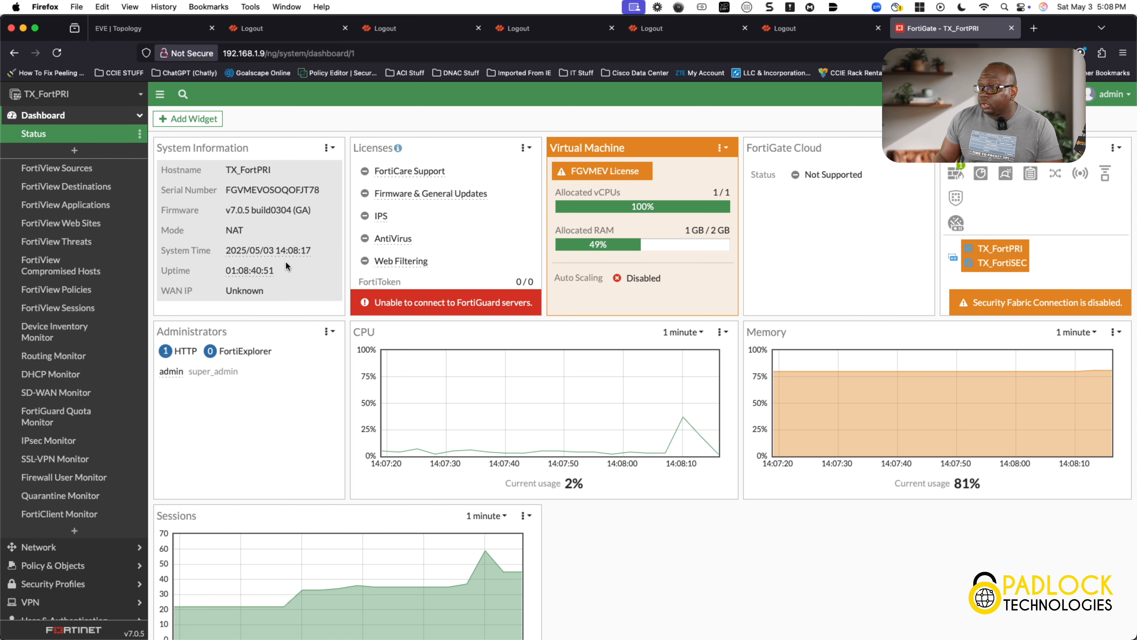
Go to System > HA and open the FortiHA cluster settings for editing
click(137, 116)
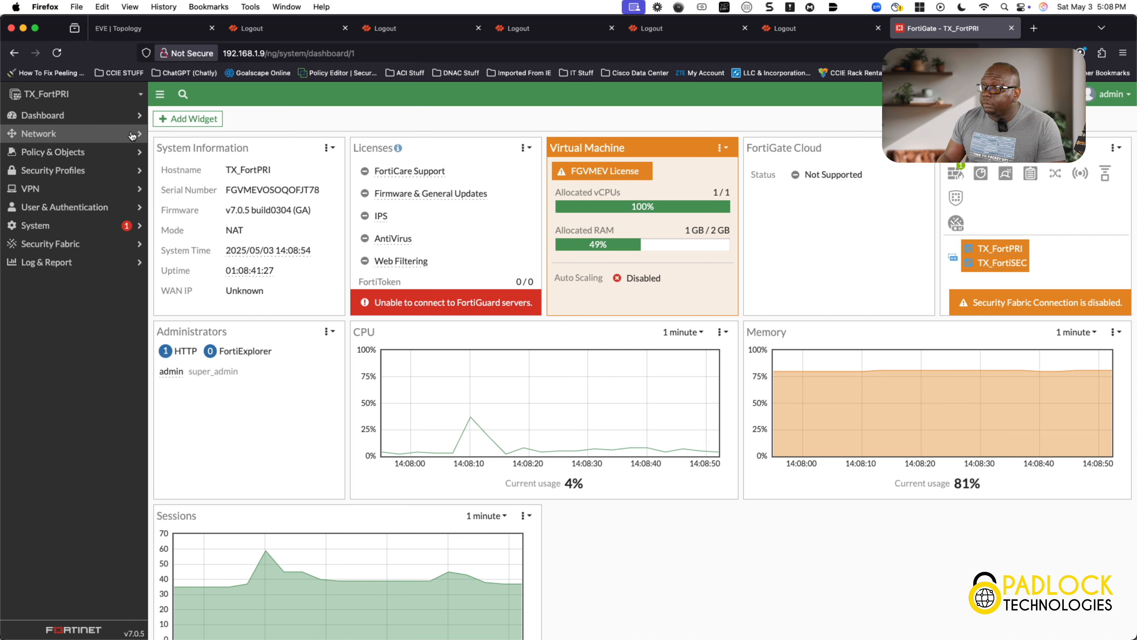
click(96, 226)
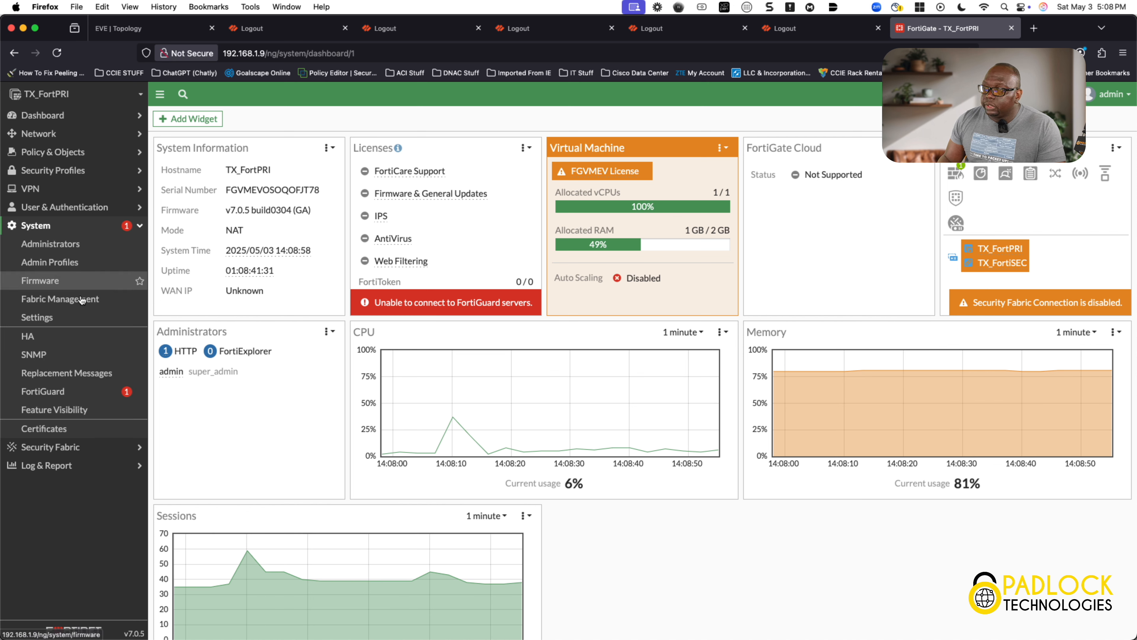
click(57, 342)
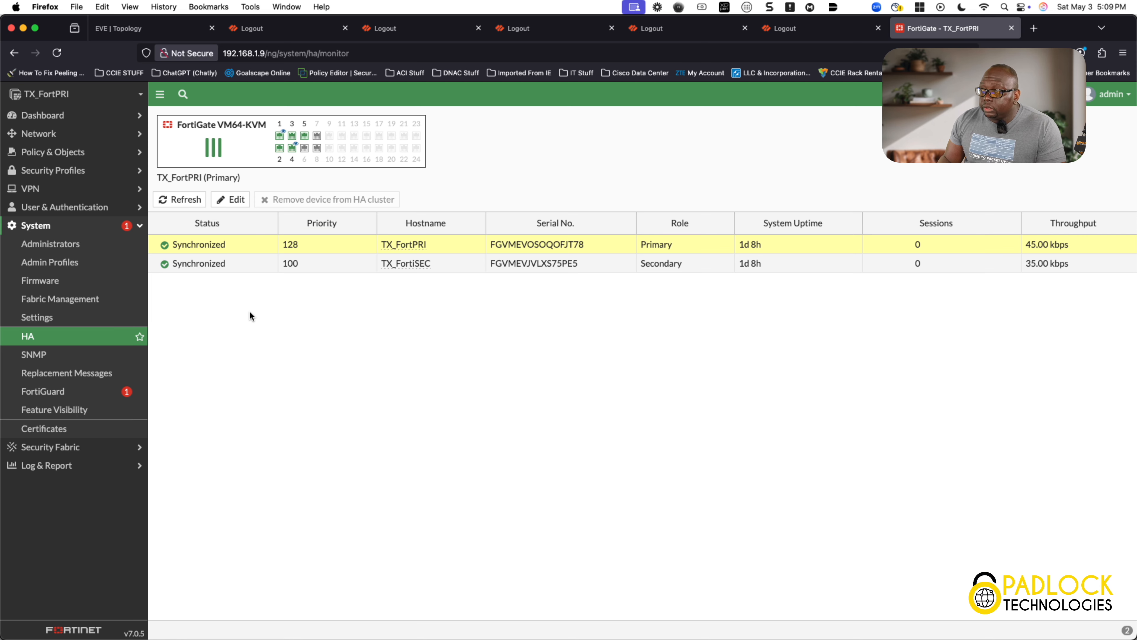
click(244, 203)
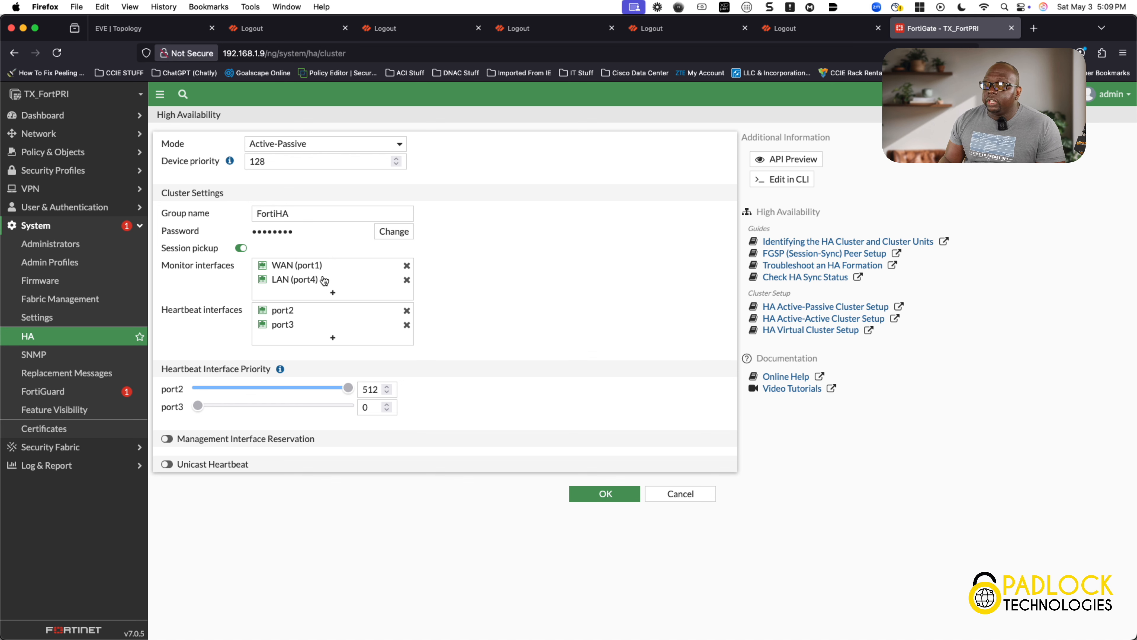
Check the monitored interfaces and the heartbeat priorities: port2 at 512, port3 at 0
mouse_move(304, 276)
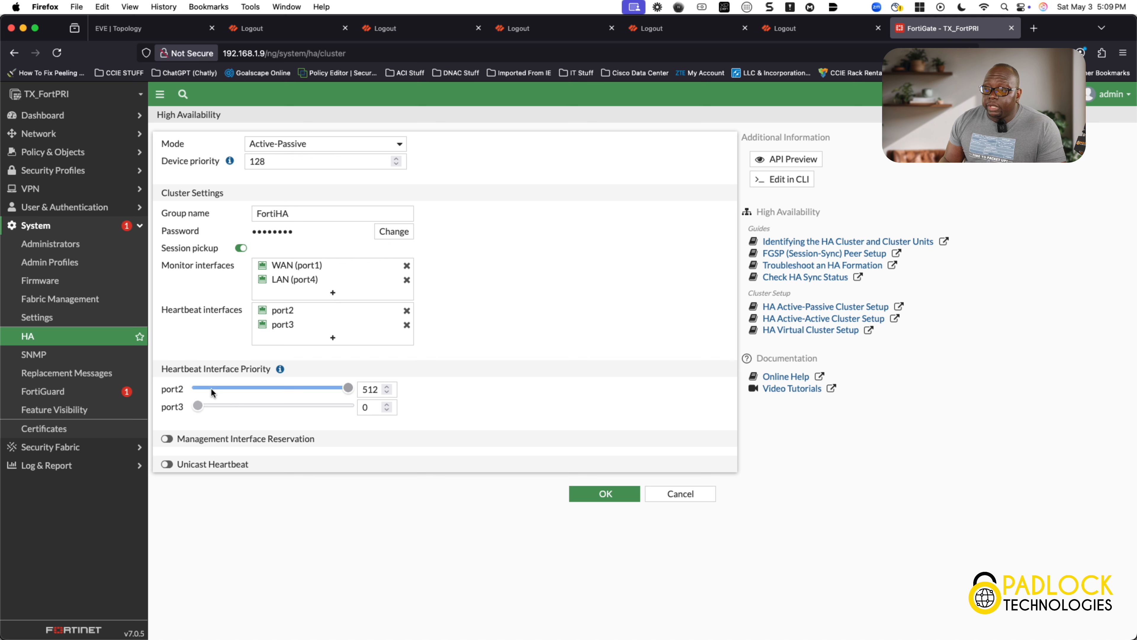
mouse_move(280, 371)
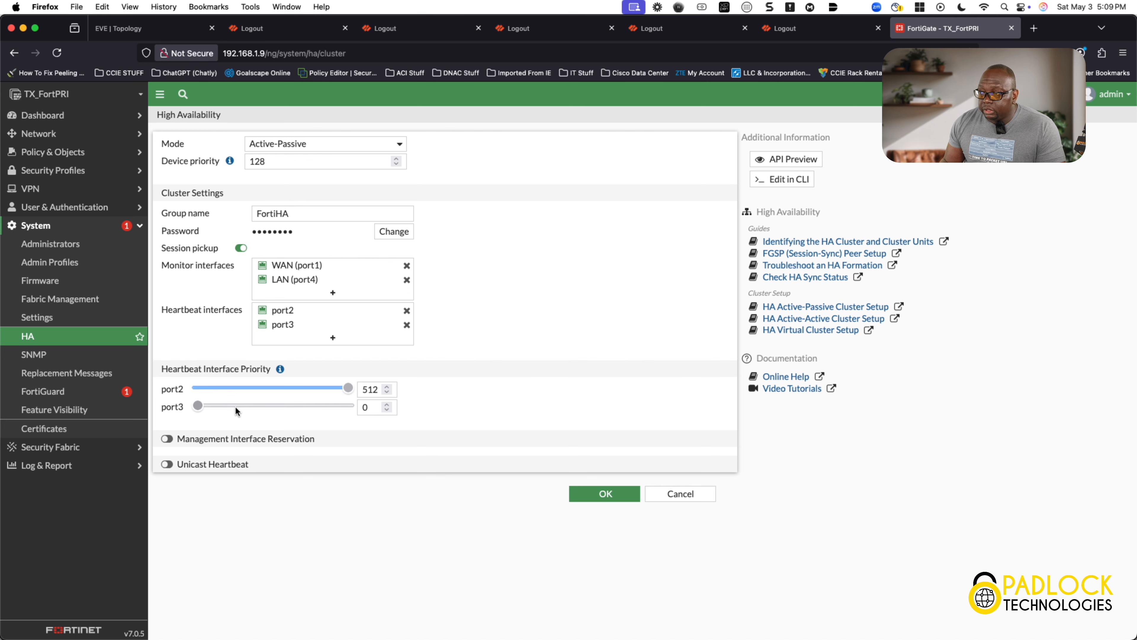
Close the HA settings unsaved and review TX_FortPRI (priority 128) and TX_FortiSEC (100) status
click(680, 494)
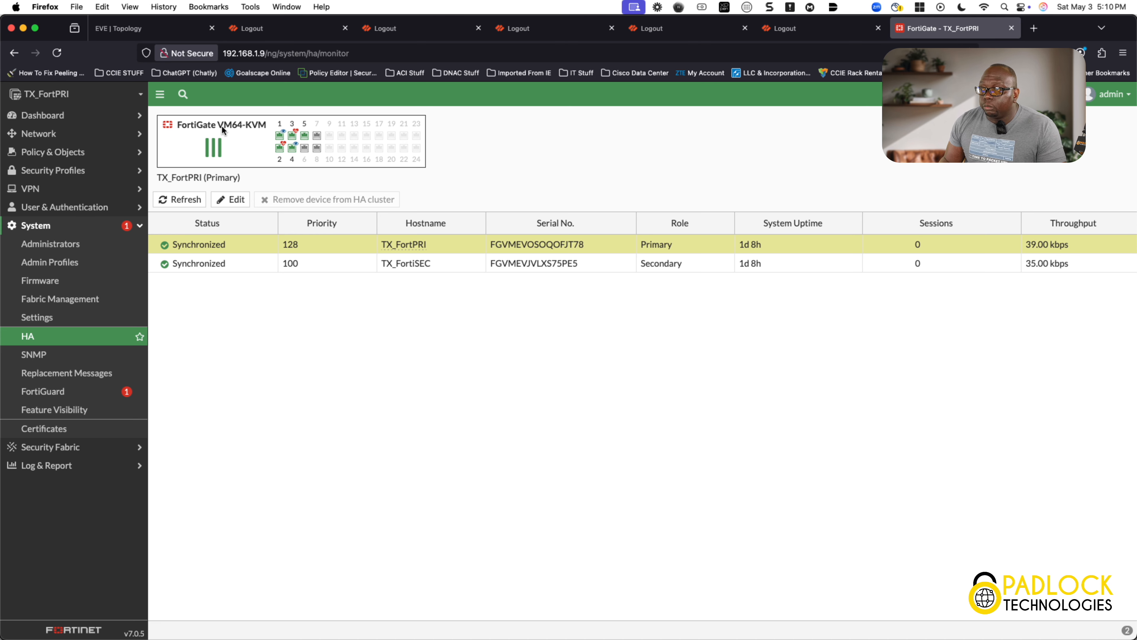
mouse_move(282, 139)
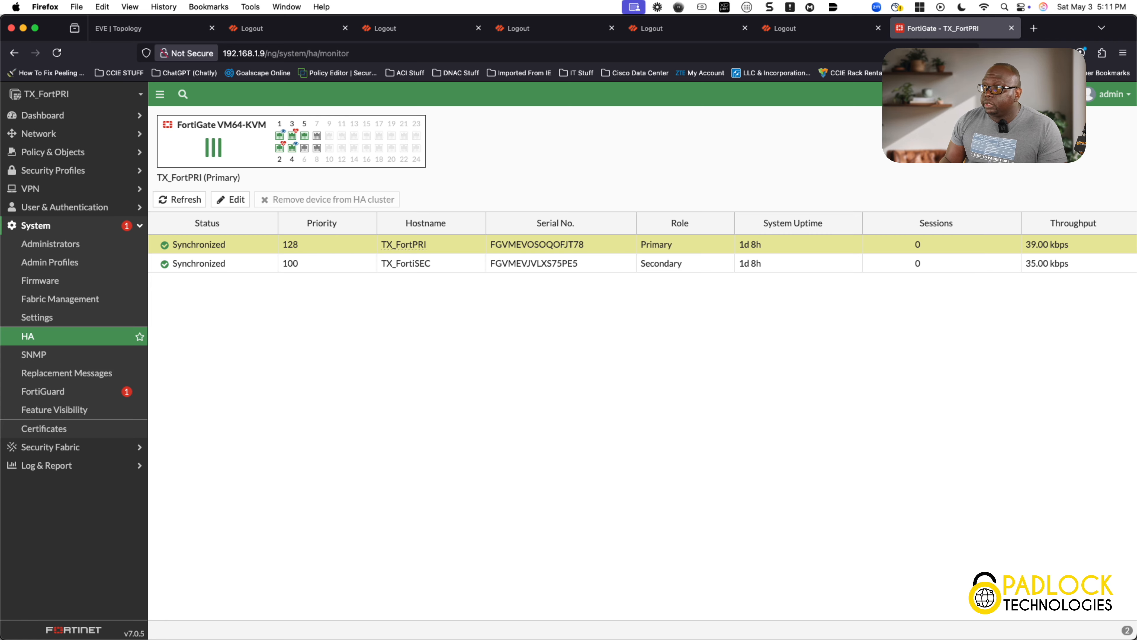
click(1034, 28)
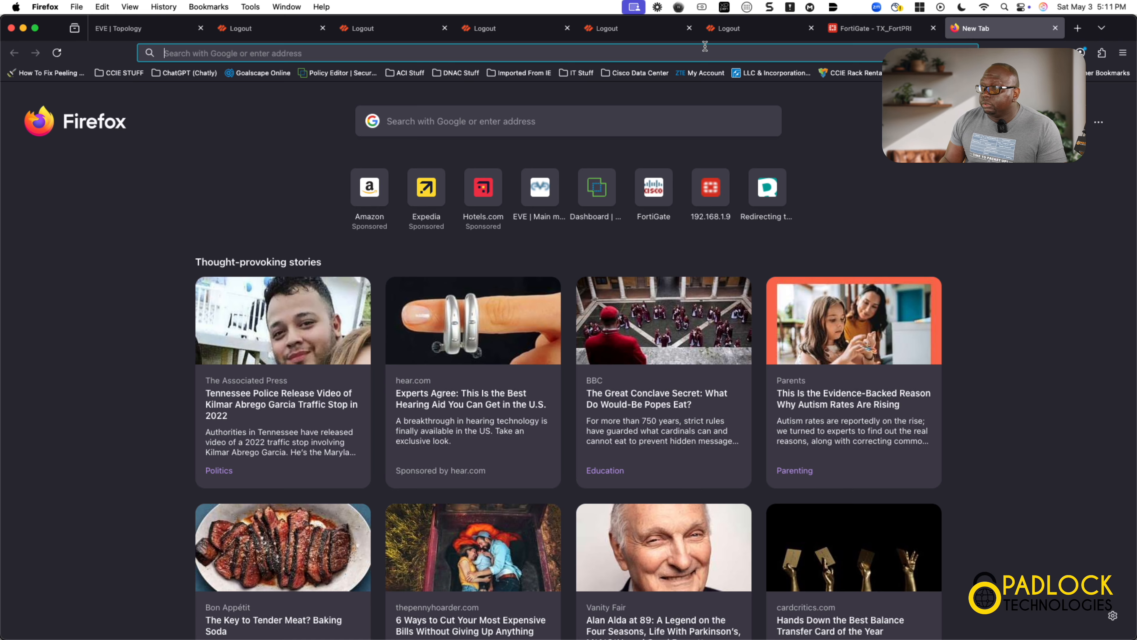
text(htt)
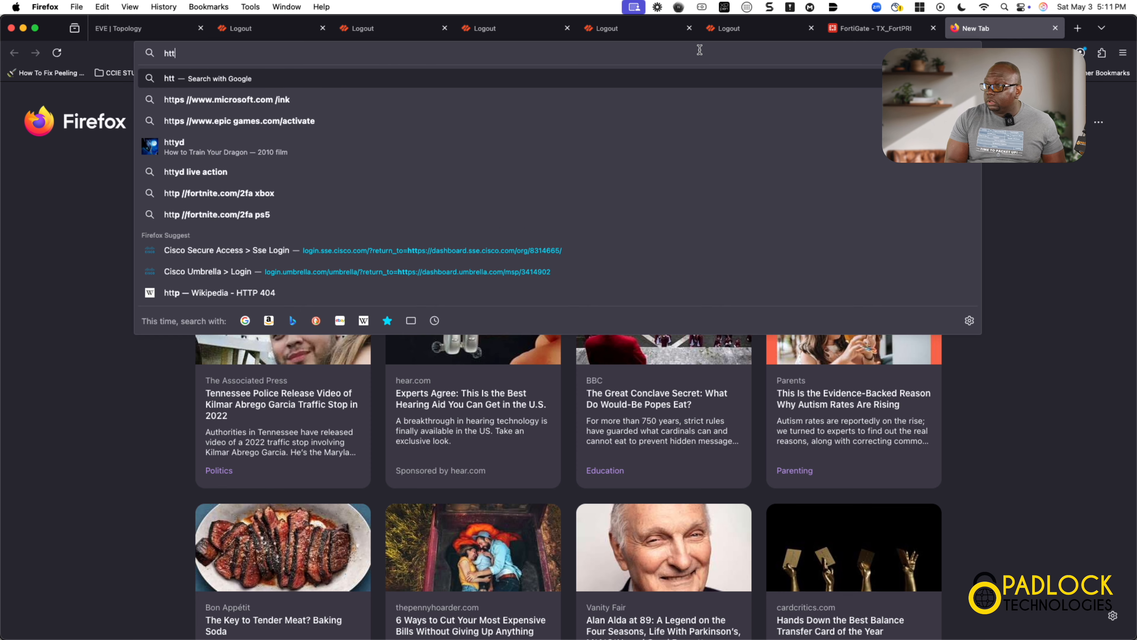
text(p://)
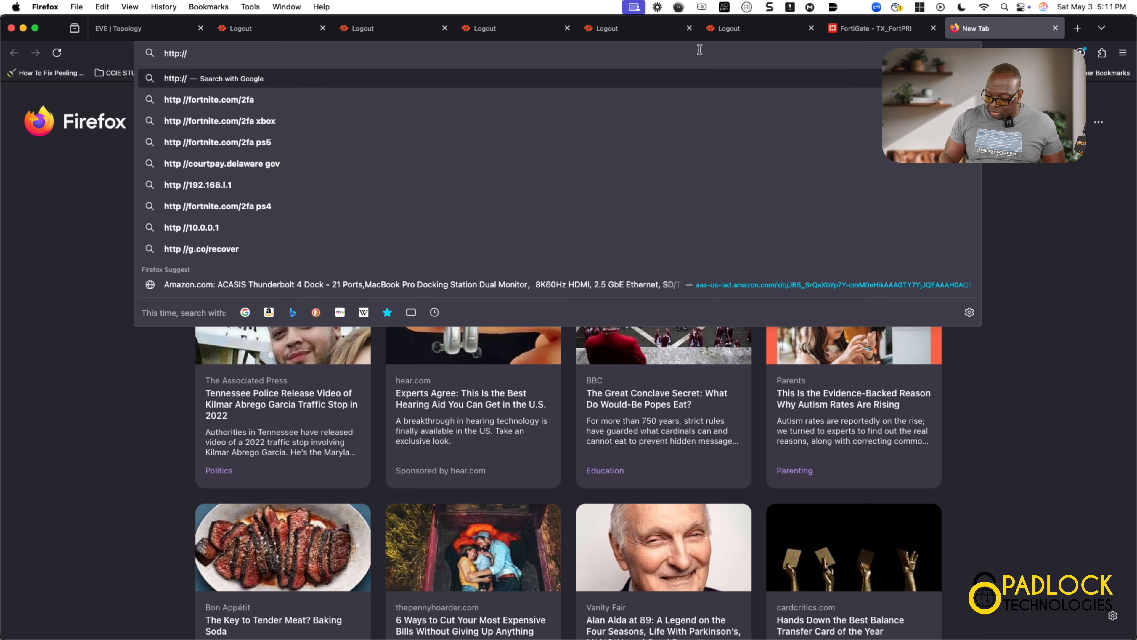
text(192.168.1.)
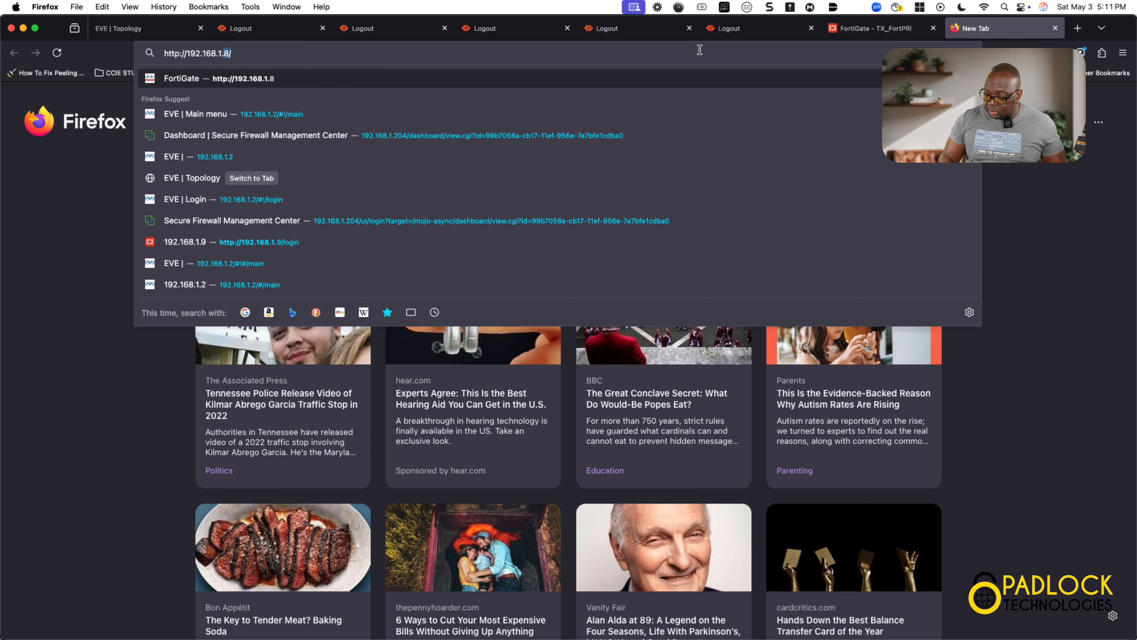
text(10)
key(Return)
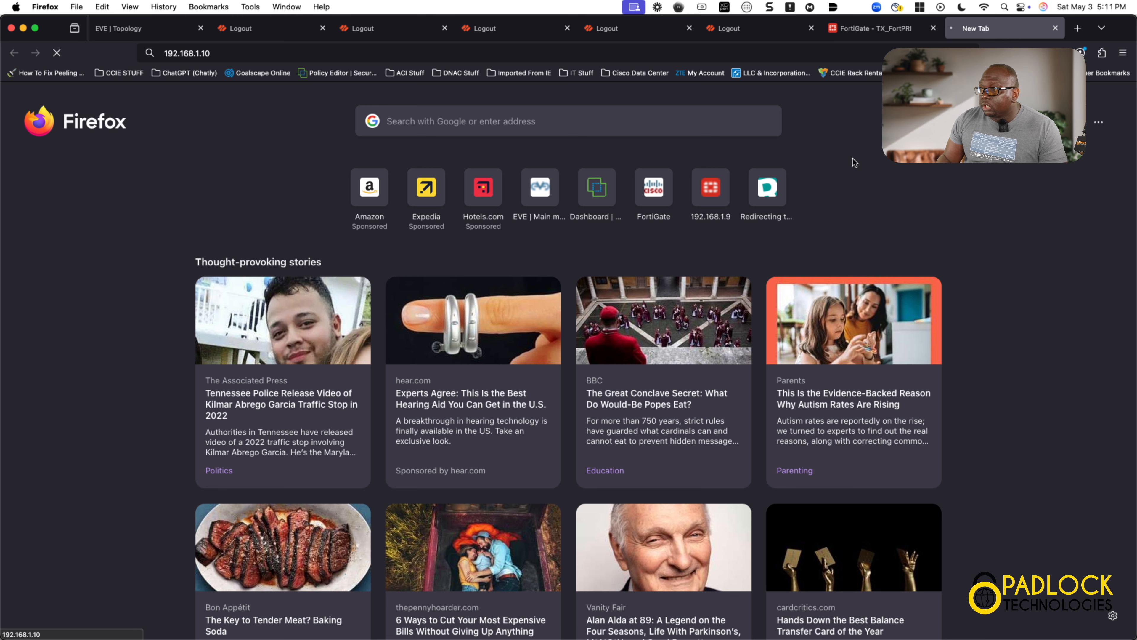
click(888, 31)
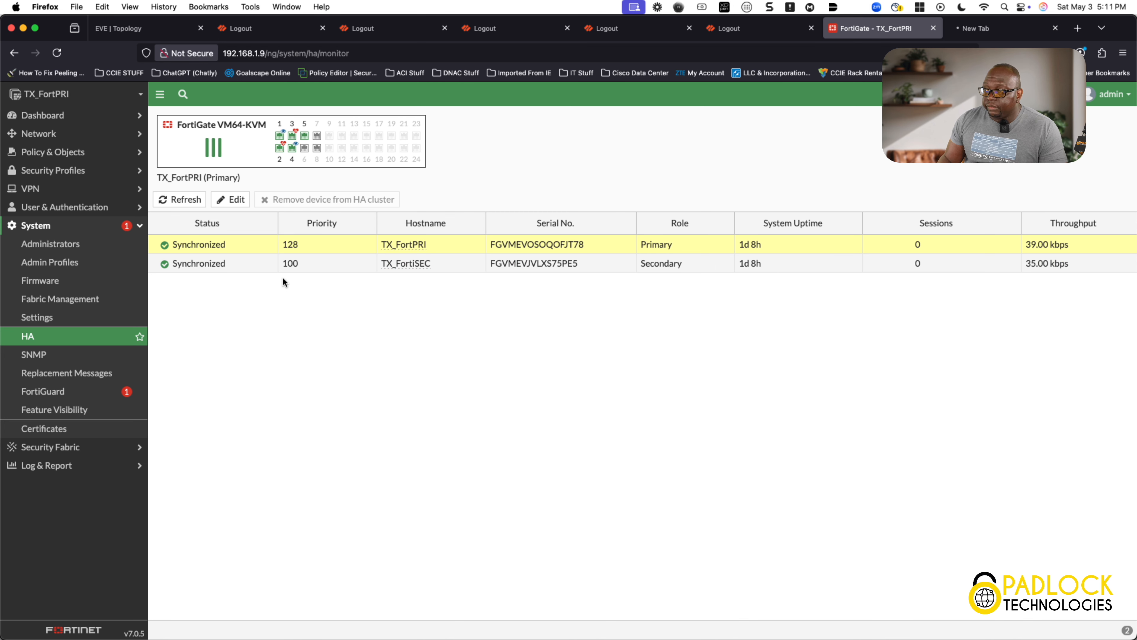
Go to Network > Interfaces to list TX_FortPRI's interfaces, including port5 management at 192.168.1.9
click(82, 136)
click(58, 152)
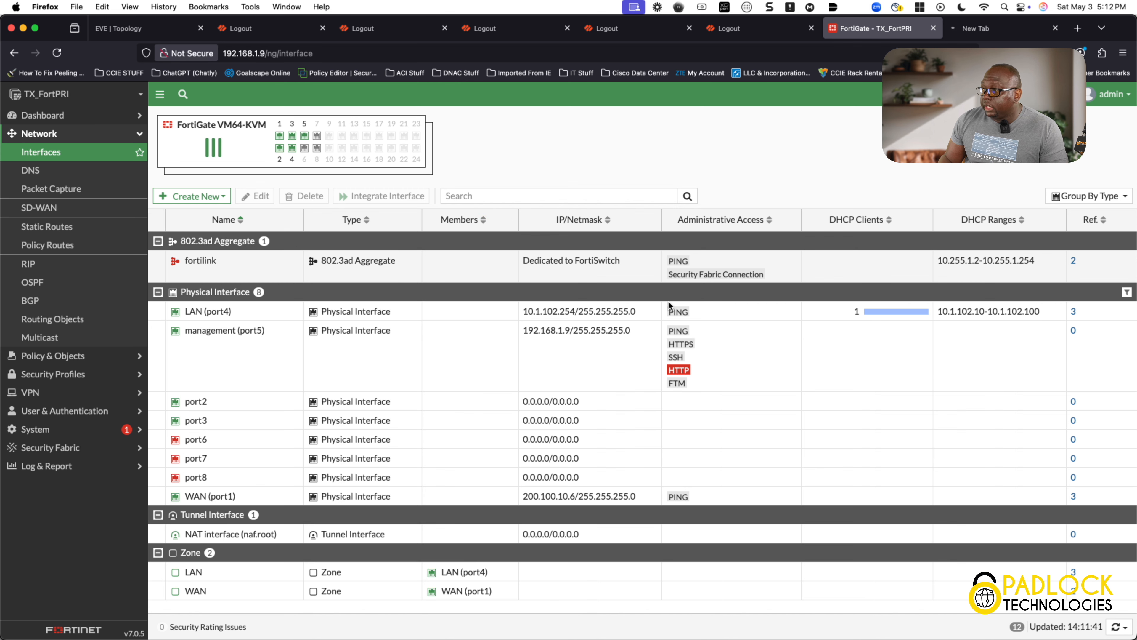
click(899, 315)
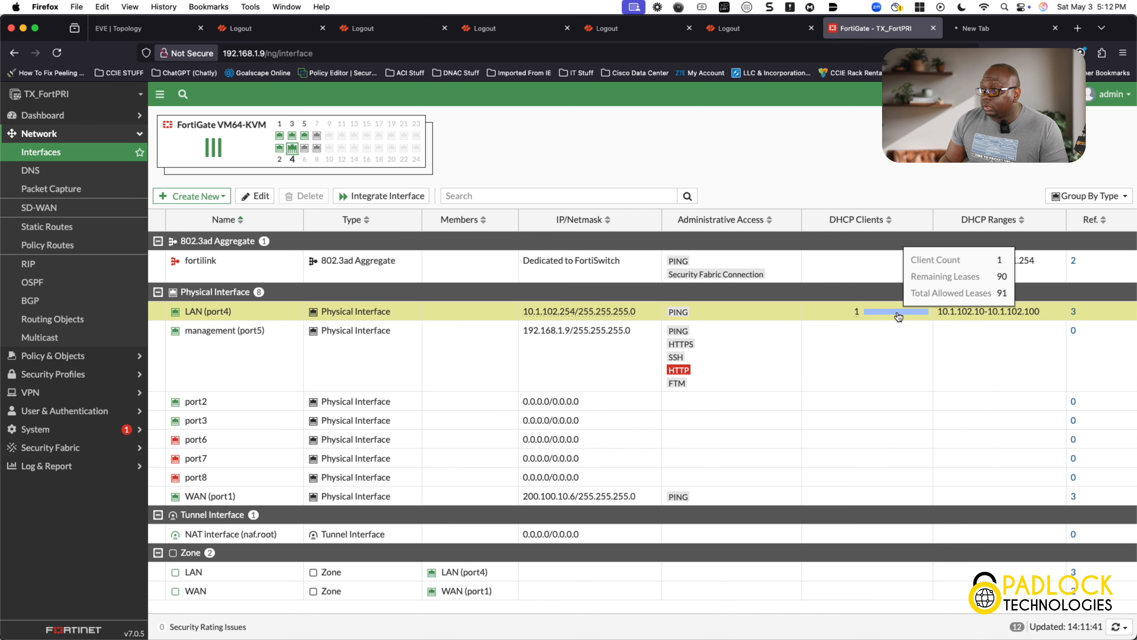
double_click(859, 316)
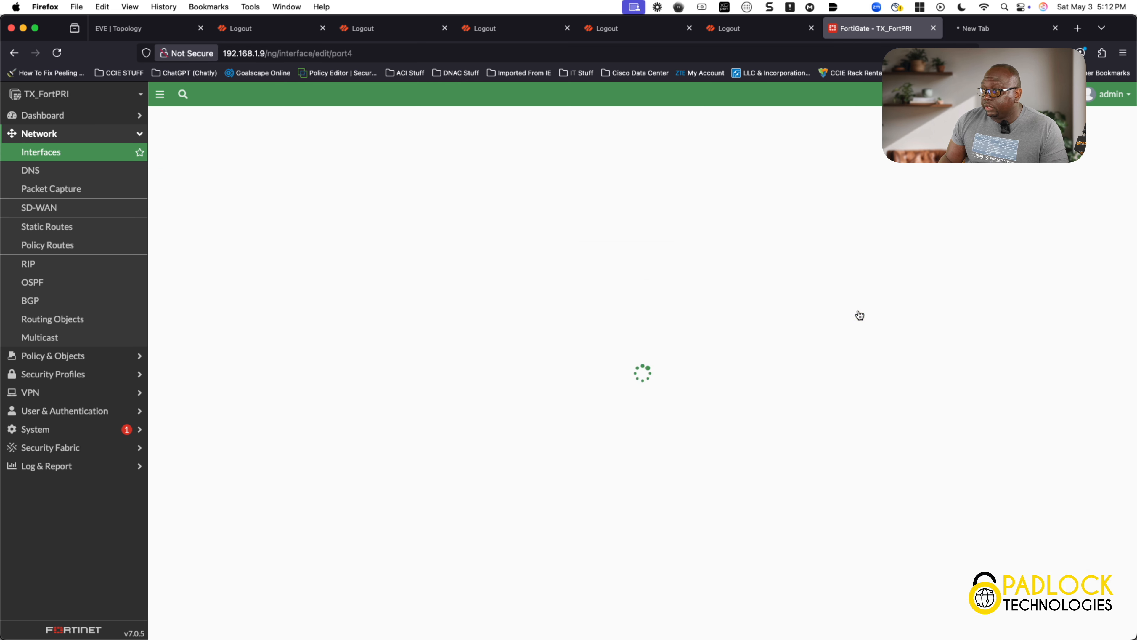
click(60, 158)
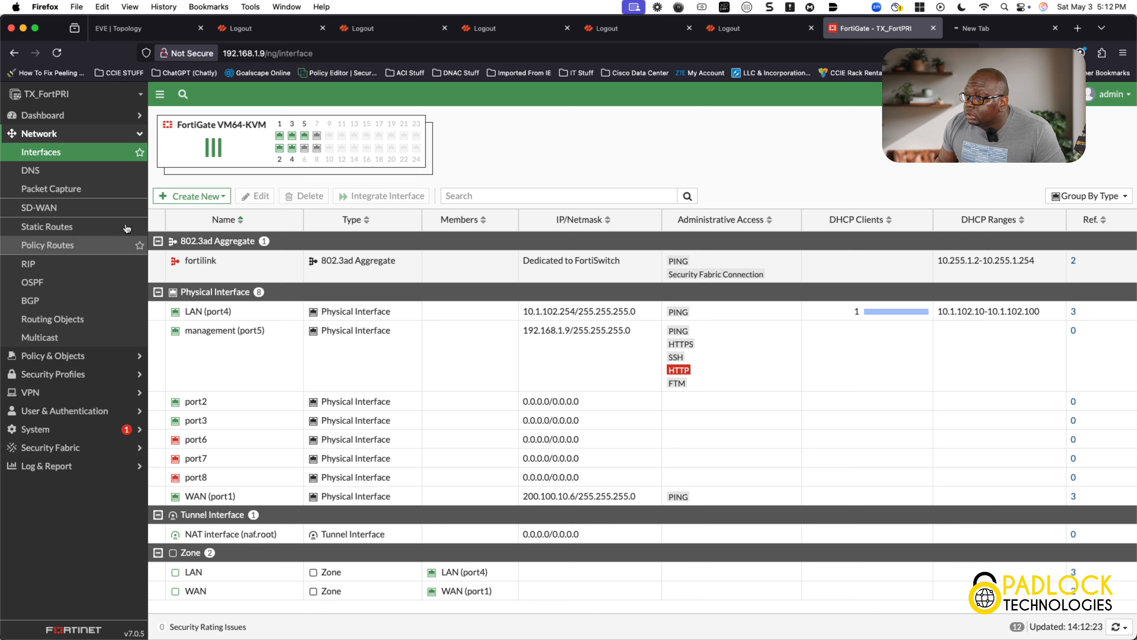
click(123, 115)
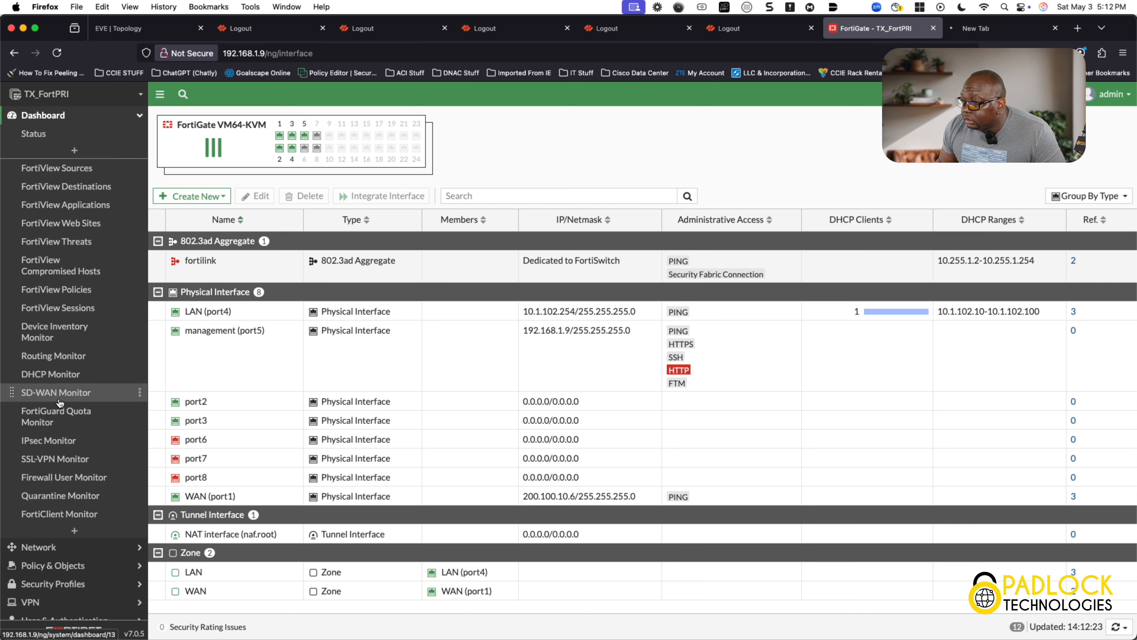
Check the DHCP Monitor's lease of 10.1.102.10 to TEST-PC on LAN (port4)
click(73, 378)
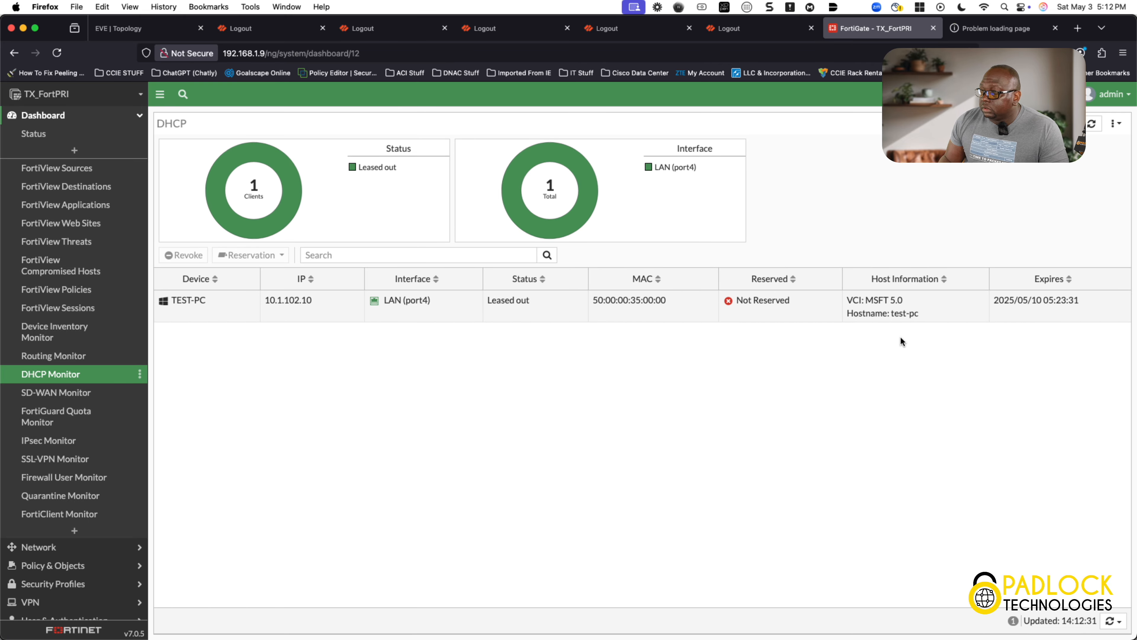
click(139, 117)
click(77, 155)
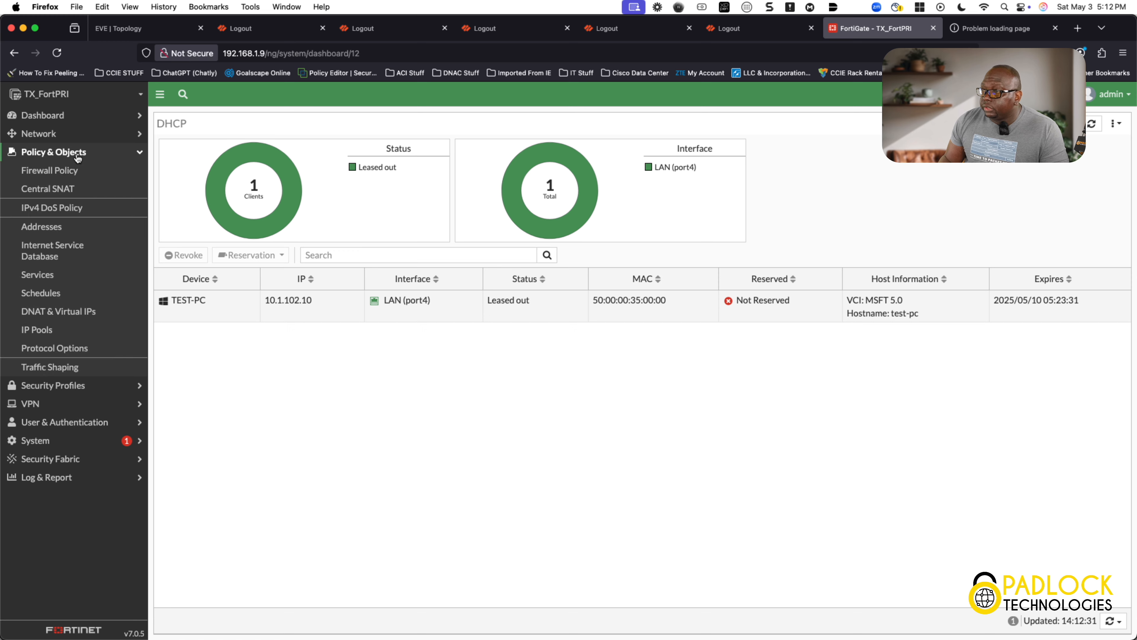
Review the IPv4 LAN-to-WAN Central SNAT rule, then the DEFAULT_INET firewall policy
click(74, 190)
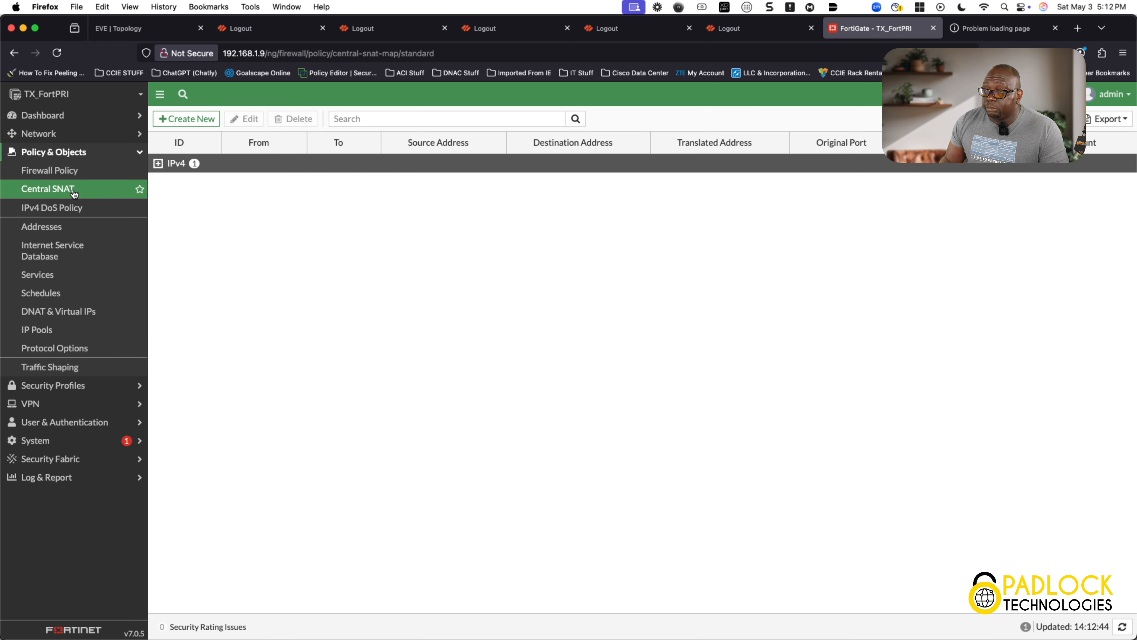
click(159, 164)
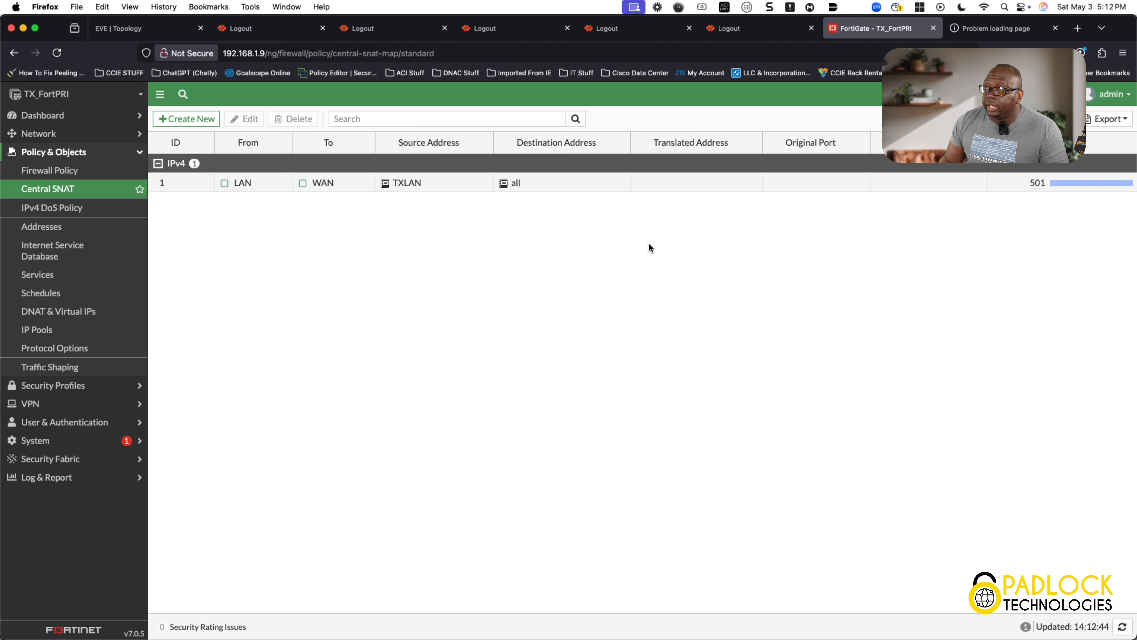
click(73, 170)
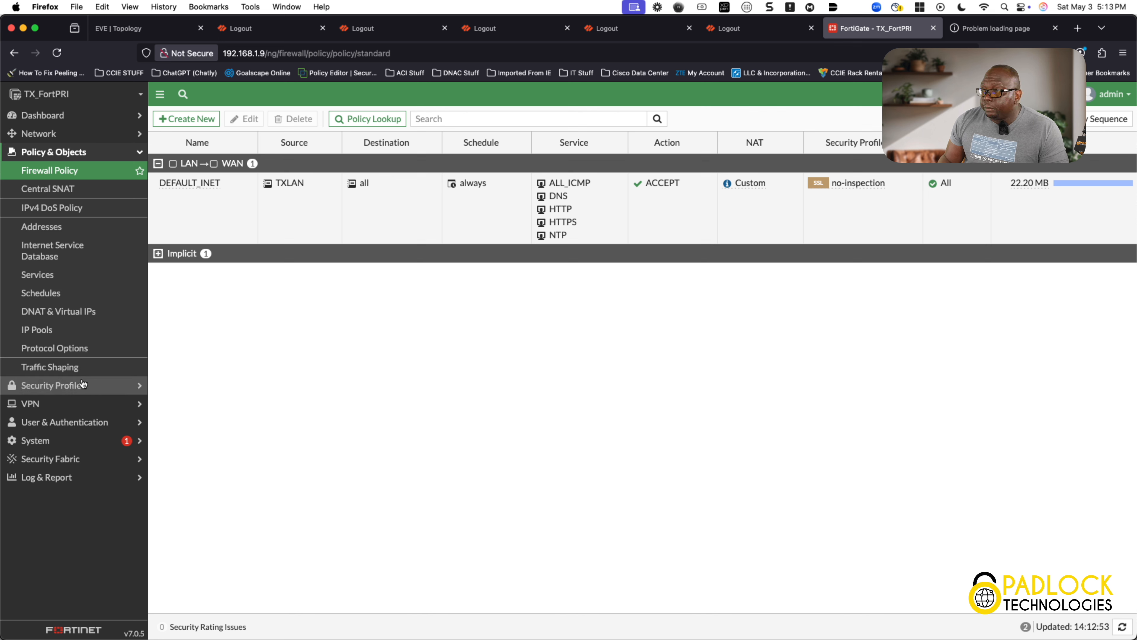
Go to System > HA to confirm TX_FortPRI and TX_FortiSEC are both synchronized
click(67, 439)
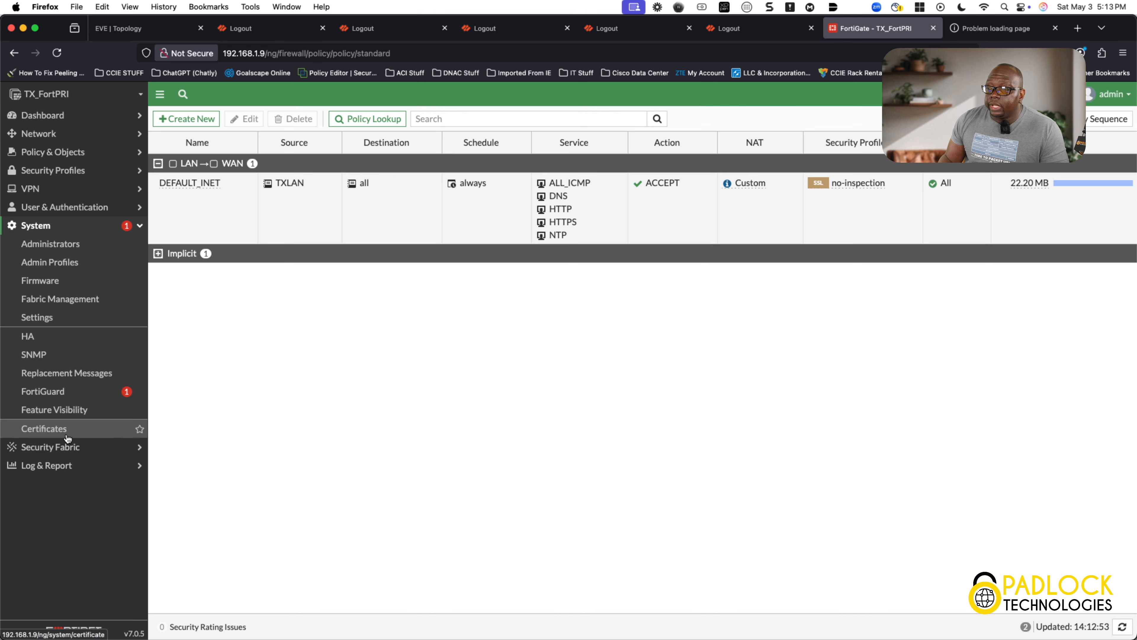
click(78, 336)
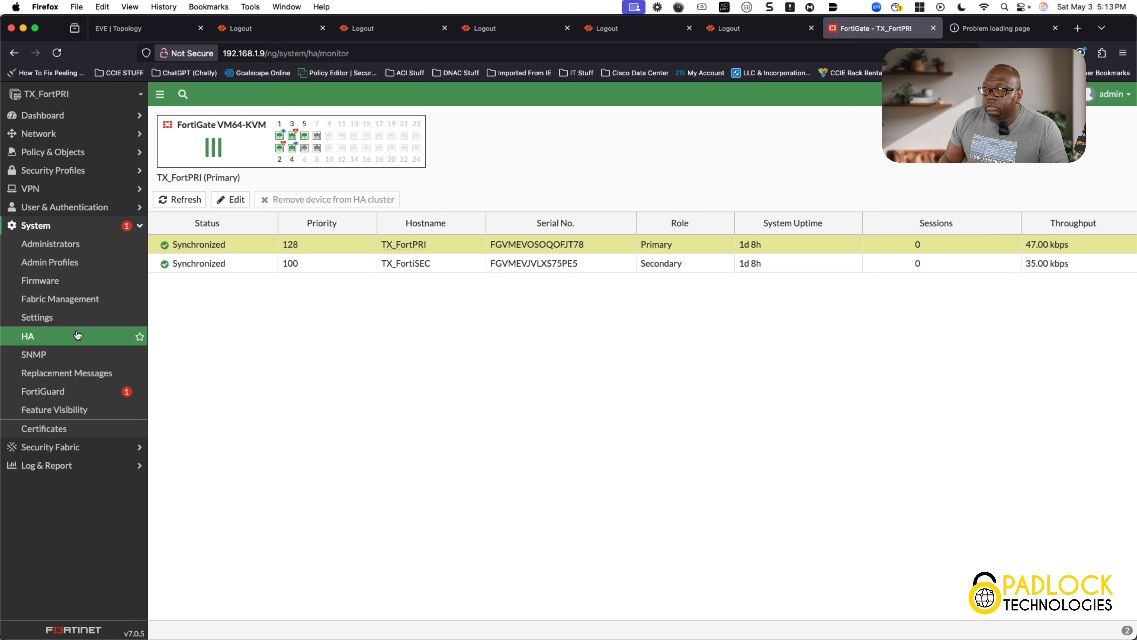